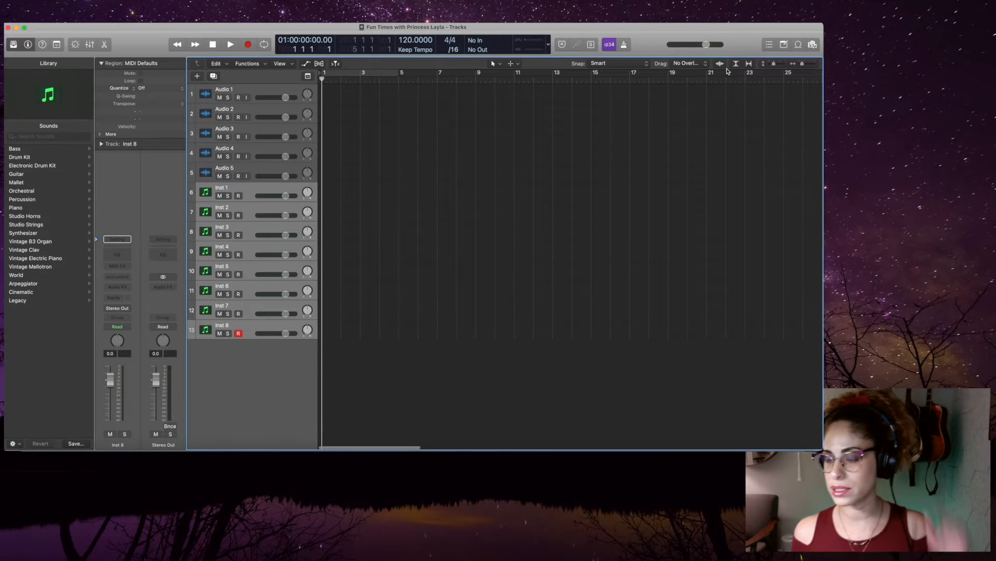
Filter the Apple Loops to All Drums, search for trance, and place Trance Dripper Beat 04 at bar 3 on the Inst 1 track
{"action": "left_click", "coordinate": [798, 45]}
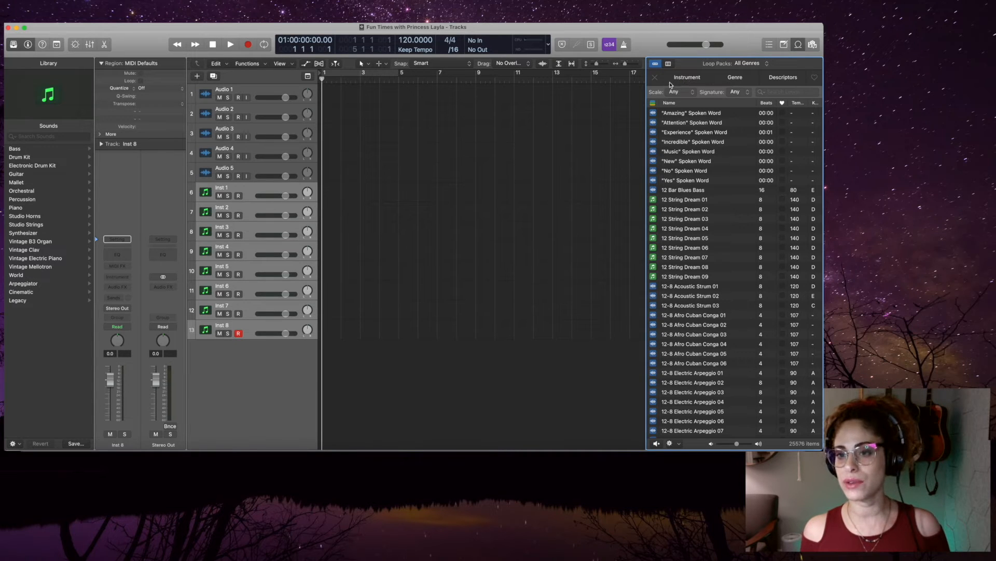
{"action": "left_click", "coordinate": [698, 79]}
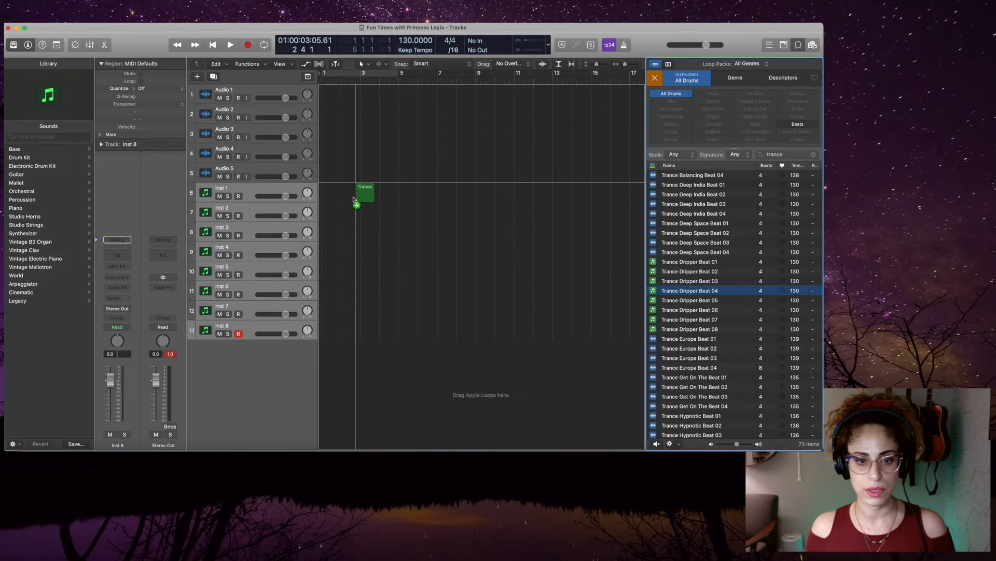
{"action": "left_click_drag", "start_coordinate": [369, 196], "coordinate": [381, 196]}
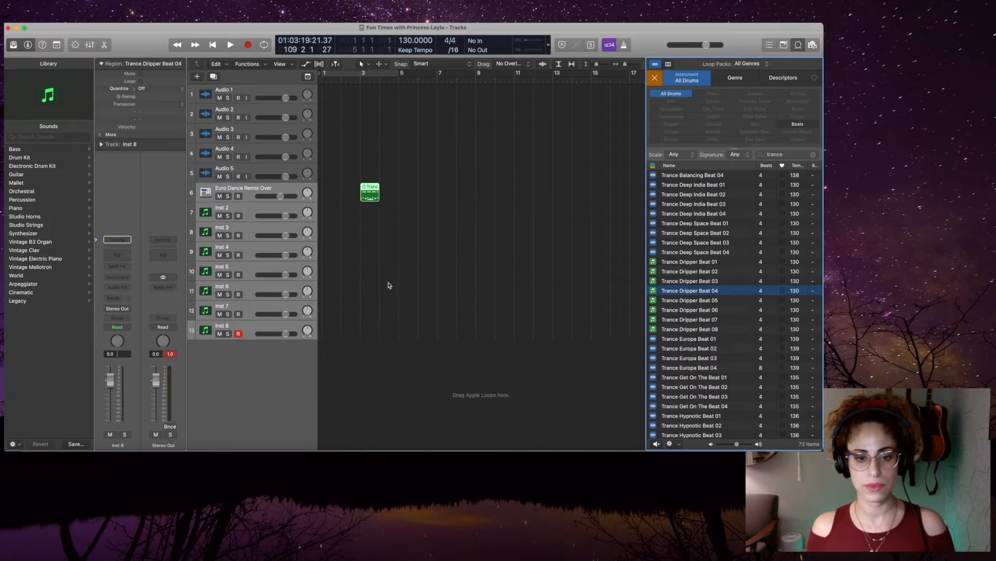
Repeat the Trance Dripper Beat 04 region back to back from bar 4 up to bar 30
{"action": "left_click", "coordinate": [370, 195]}
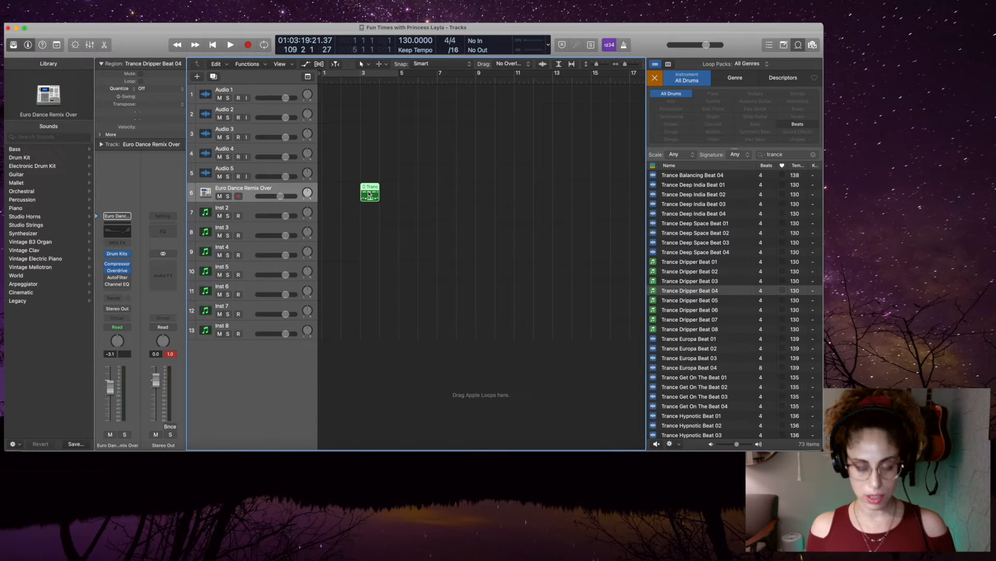
{"action": "left_click", "coordinate": [379, 80]}
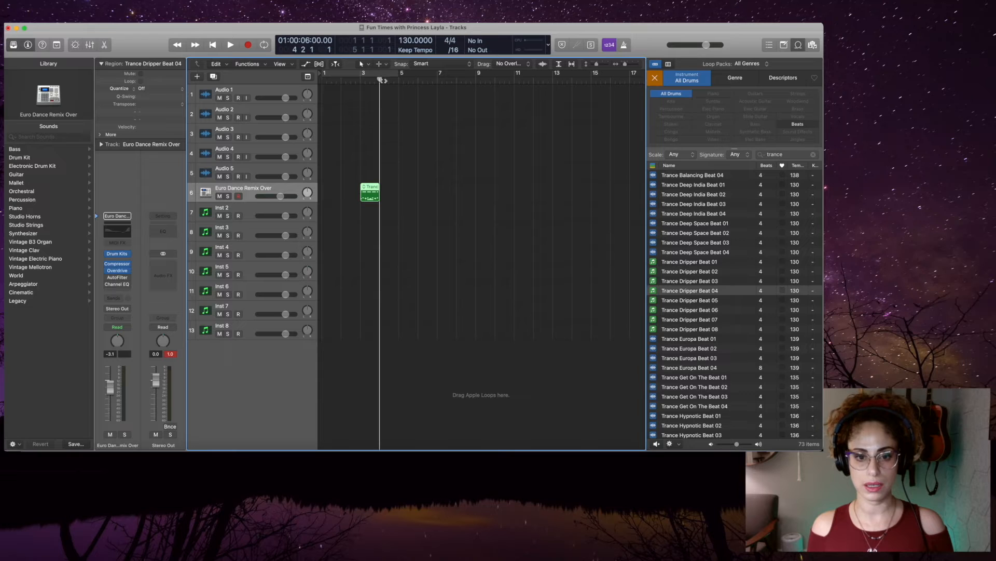
{"action": "key", "text": "super+r"}
{"action": "key", "text": "super+r"}
{"action": "key", "text": "super+r"}
{"action": "key", "text": "super+r"}
{"action": "key", "text": "super+r"}
{"action": "key", "text": "super+r"}
{"action": "key", "text": "super+r"}
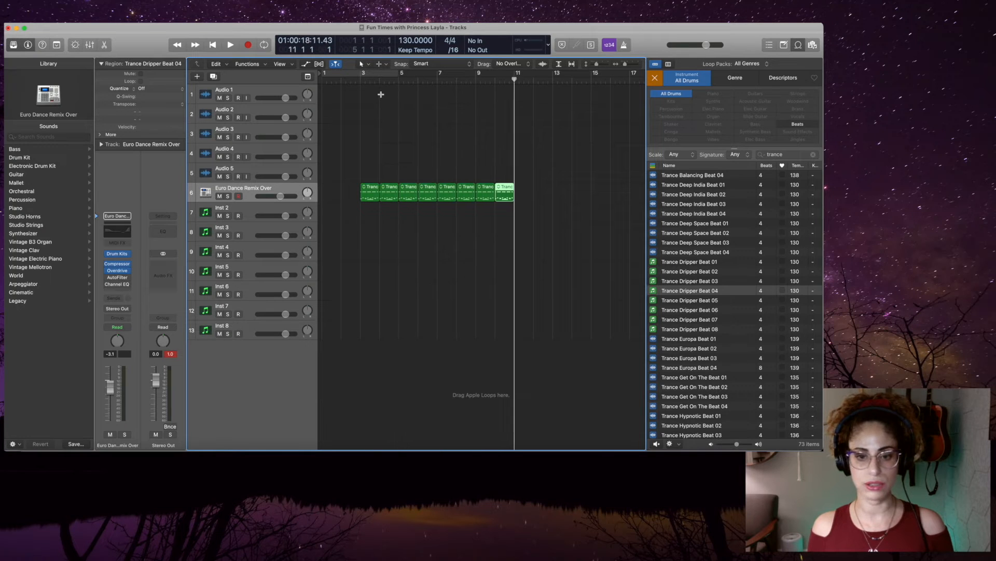
{"action": "key", "text": "super+r"}
{"action": "key", "text": "super+r"}
{"action": "key", "text": "super+r"}
{"action": "key", "text": "super+r"}
{"action": "key", "text": "super+r"}
{"action": "key", "text": "super+r"}
{"action": "key", "text": "super+r"}
{"action": "key", "text": "super+r"}
{"action": "key", "text": "super+r"}
{"action": "key", "text": "super+r"}
{"action": "key", "text": "super+r"}
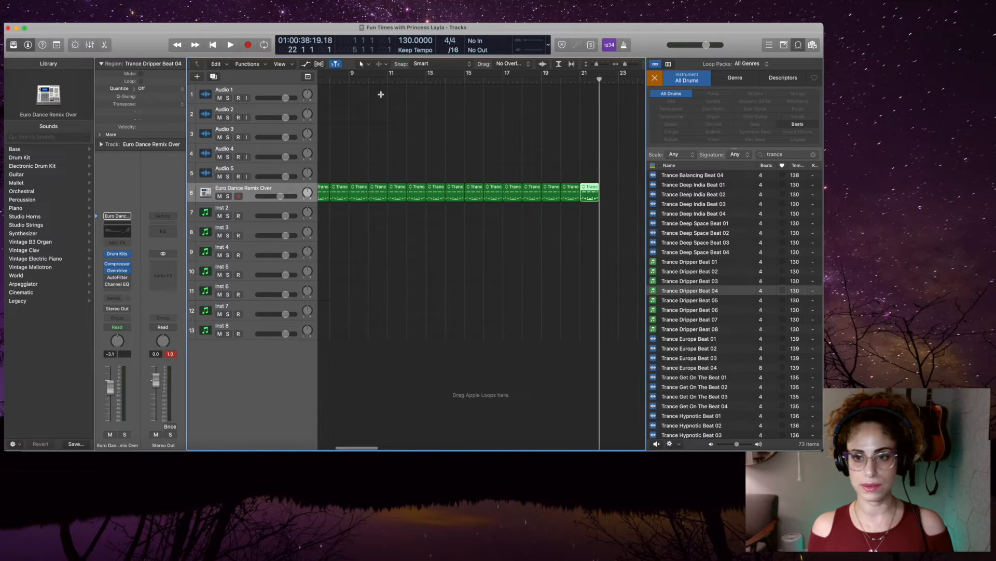
{"action": "key", "text": "super+r"}
{"action": "key", "text": "super+r"}
{"action": "key", "text": "super+r"}
{"action": "key", "text": "super+r"}
{"action": "key", "text": "super+r"}
{"action": "key", "text": "super+r"}
{"action": "key", "text": "super+r"}
{"action": "key", "text": "super+r"}
{"action": "scroll", "coordinate": [382, 96], "scroll_direction": "left", "scroll_amount": 10}
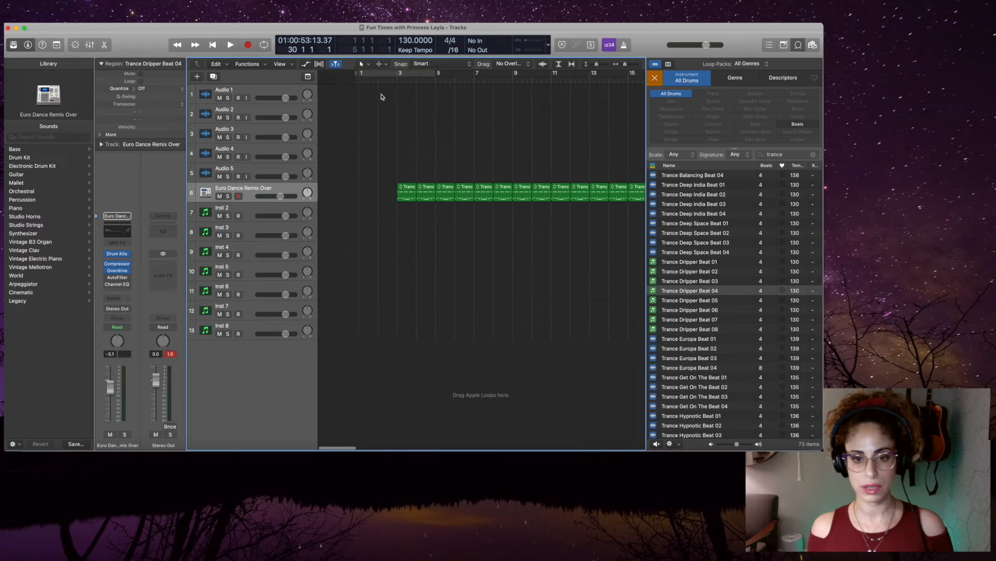
Cycle playback over bars 3 to 5 and lower the Euro Dance Remix Over track's volume to about -10.8 dB
{"action": "left_click_drag", "start_coordinate": [363, 76], "coordinate": [402, 76]}
{"action": "left_click", "coordinate": [634, 66]}
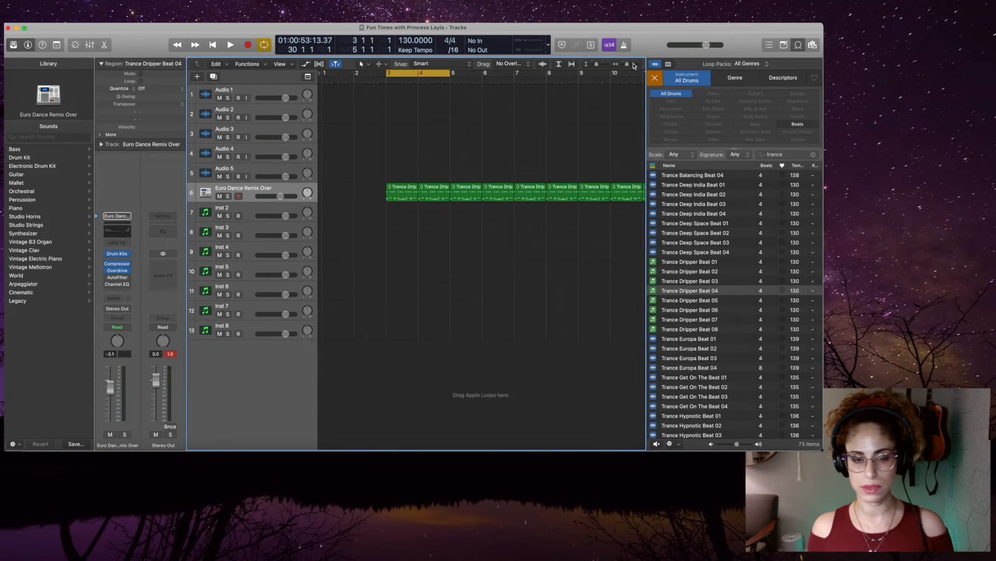
{"action": "left_click", "coordinate": [634, 66]}
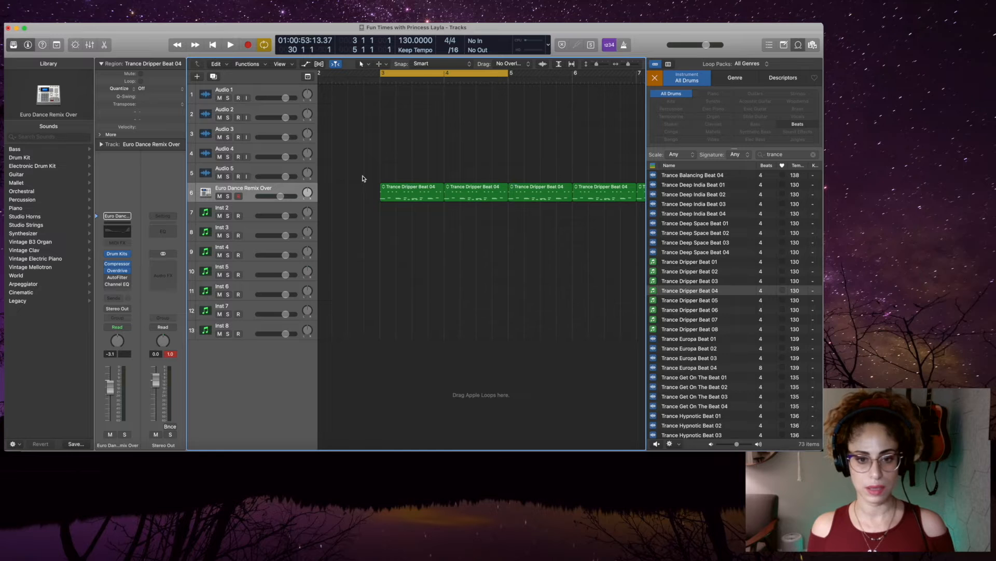
{"action": "key", "text": "space"}
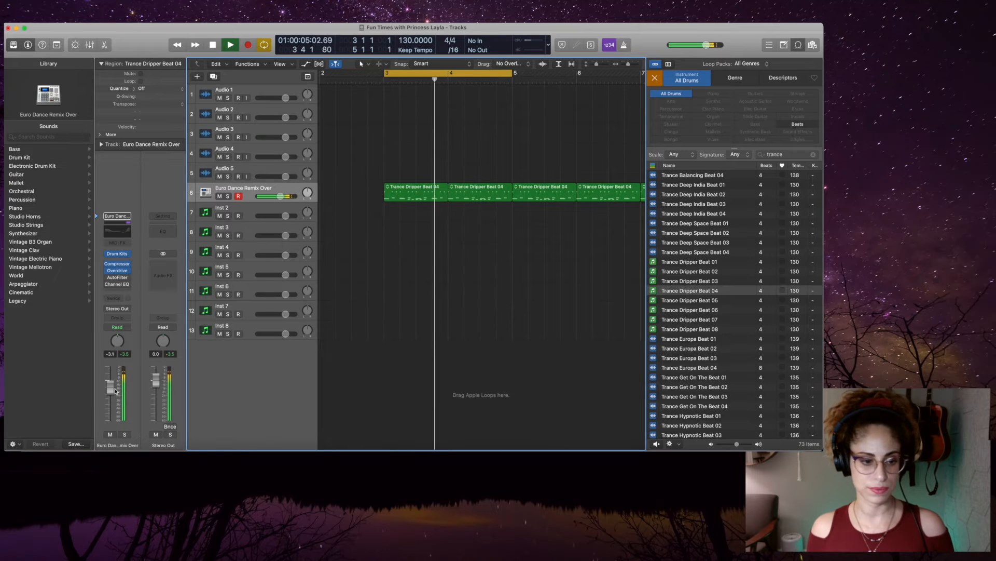
{"action": "left_click_drag", "start_coordinate": [115, 390], "coordinate": [115, 395]}
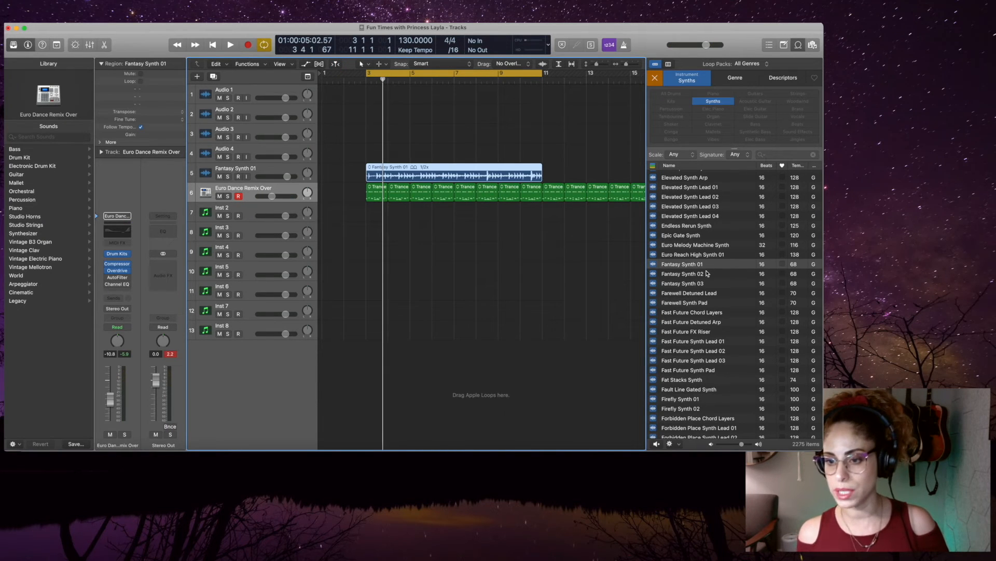
Select the Fantasy Synth 01 track and lower its volume
{"action": "scroll", "coordinate": [707, 273], "scroll_direction": "down", "scroll_amount": 1}
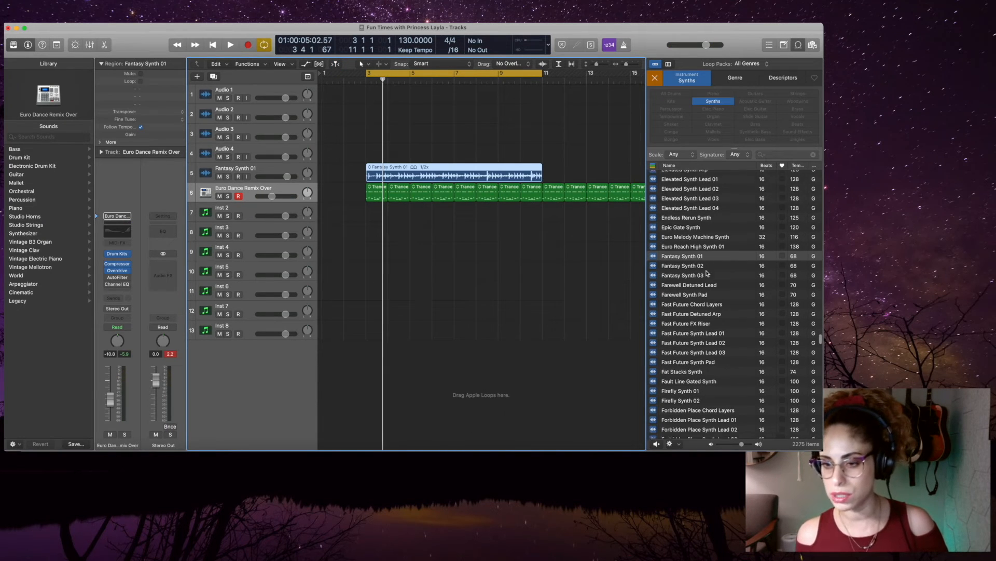
{"action": "left_click", "coordinate": [249, 172]}
{"action": "left_click_drag", "start_coordinate": [110, 383], "coordinate": [108, 395]}
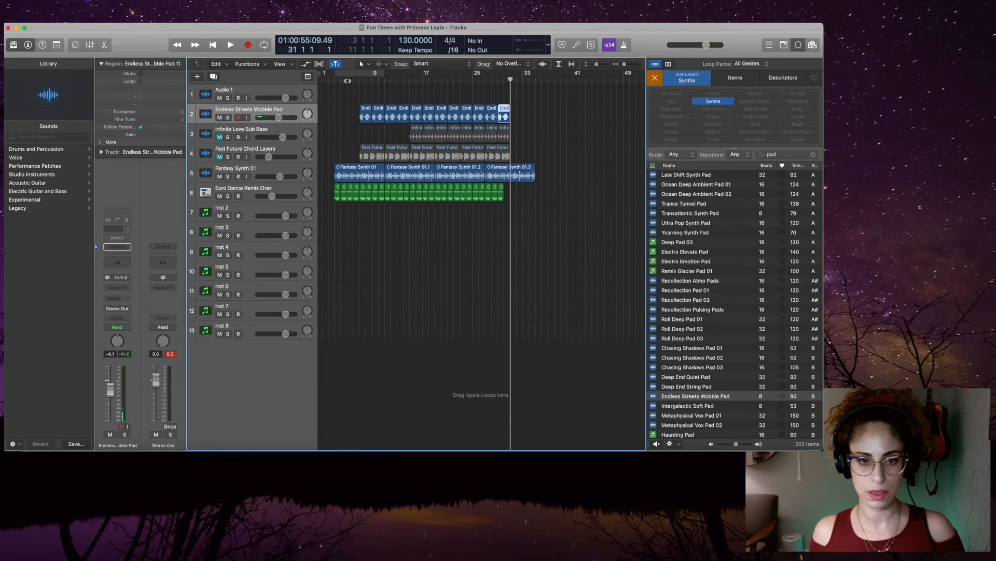
Play the arrangement from about bar 5 and unmute the Infinite Love Sub Bass track
{"action": "left_click", "coordinate": [347, 80]}
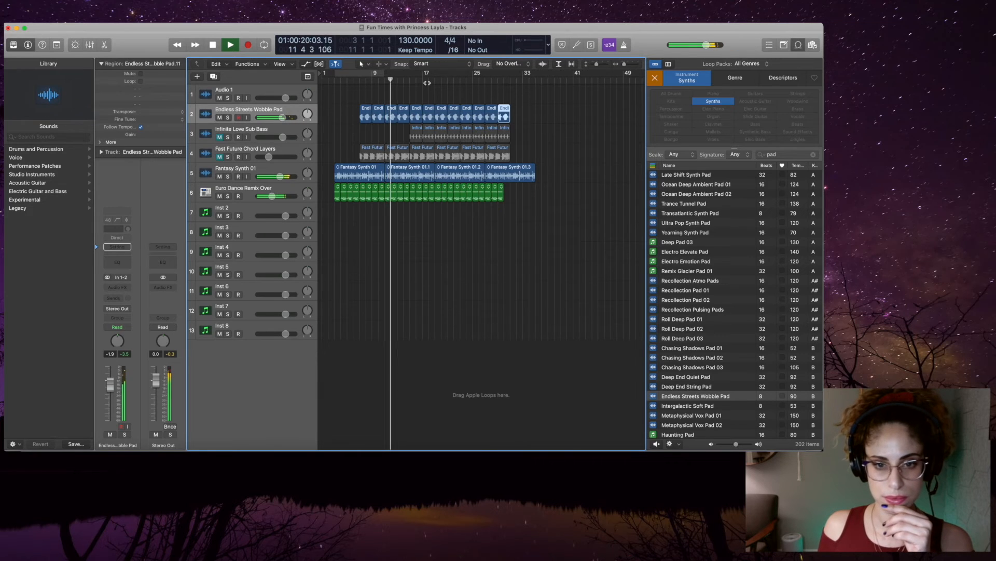
{"action": "left_click", "coordinate": [220, 137]}
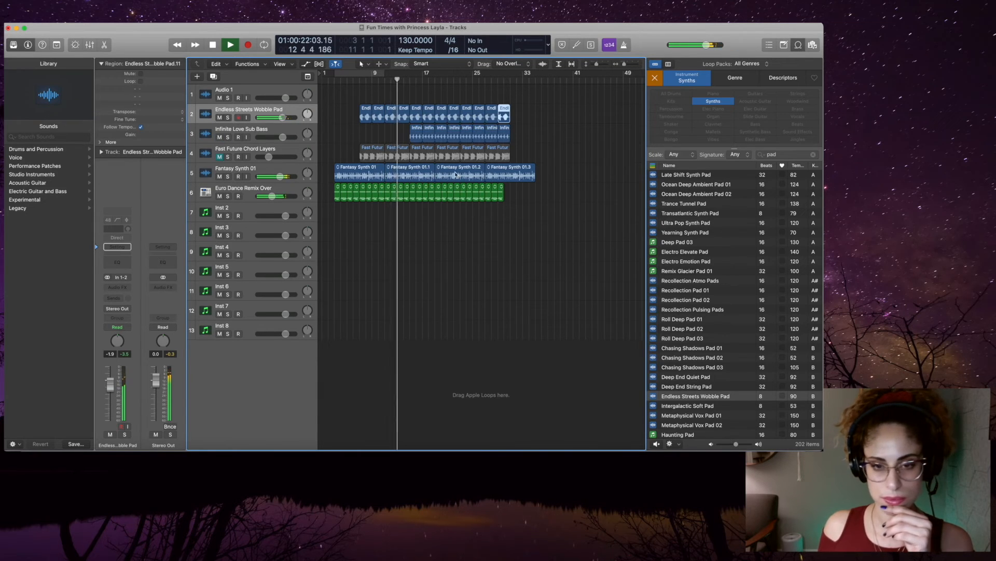
{"action": "mouse_move", "coordinate": [112, 422]}
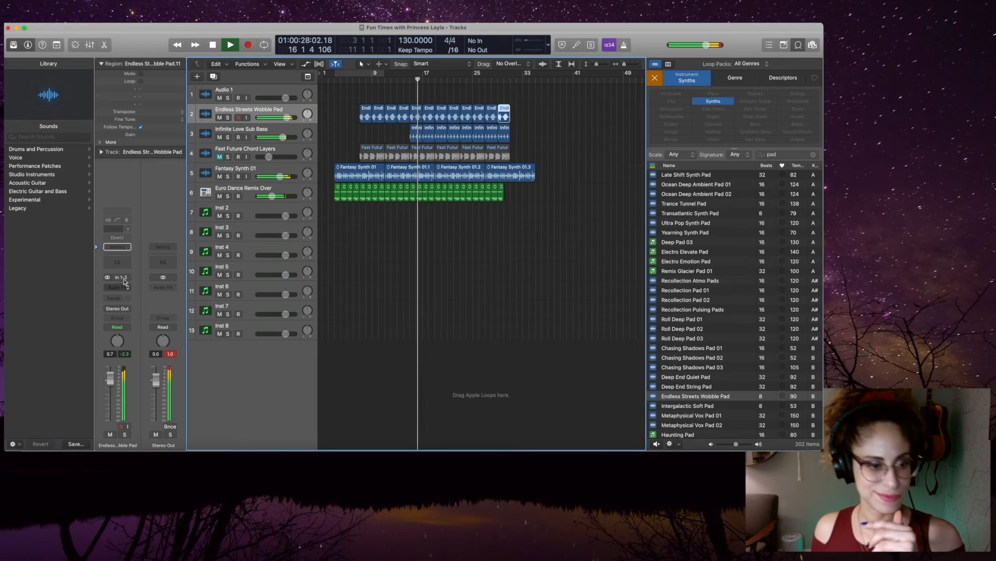
{"action": "key", "text": "space"}
Delete the Fast Future Chord Layers track together with all of its regions
{"action": "left_click", "coordinate": [259, 150]}
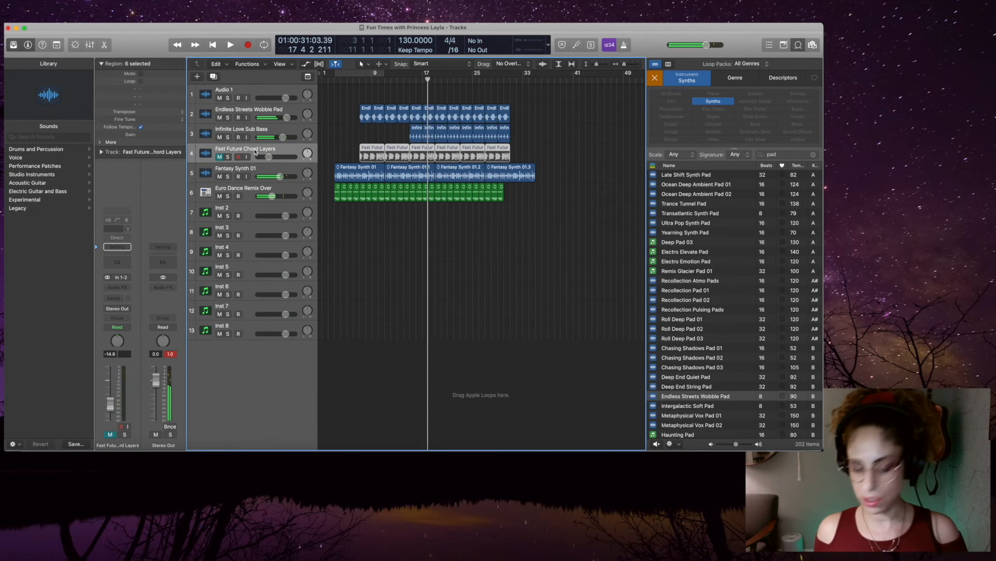
{"action": "key", "text": "BackSpace"}
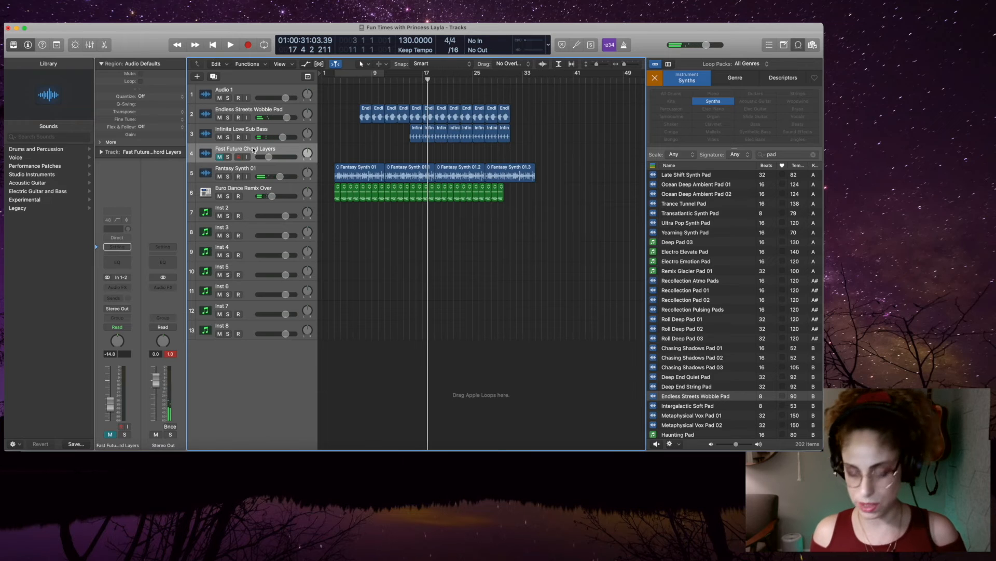
{"action": "key", "text": "super+BackSpace"}
Filter the Apple Loops to Bongo and place World Bongo 02 at bar 19 on the Inst 2 track
{"action": "left_click", "coordinate": [359, 80]}
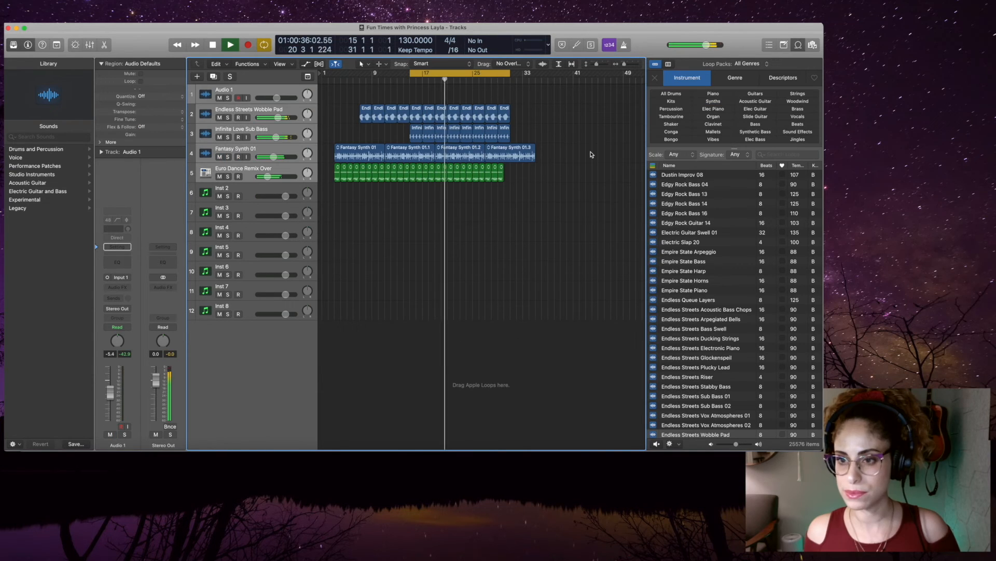
{"action": "key", "text": "space"}
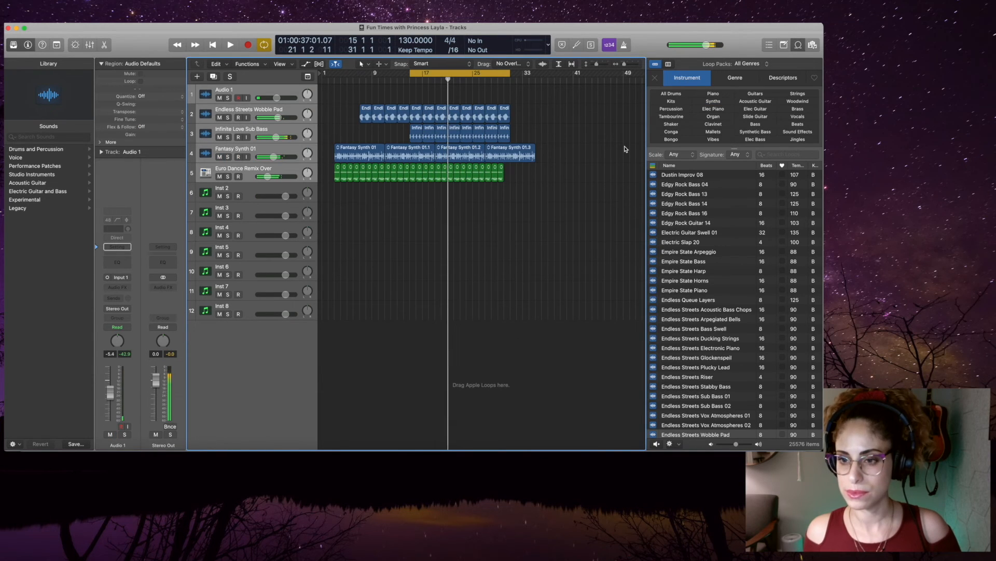
{"action": "left_click", "coordinate": [672, 139]}
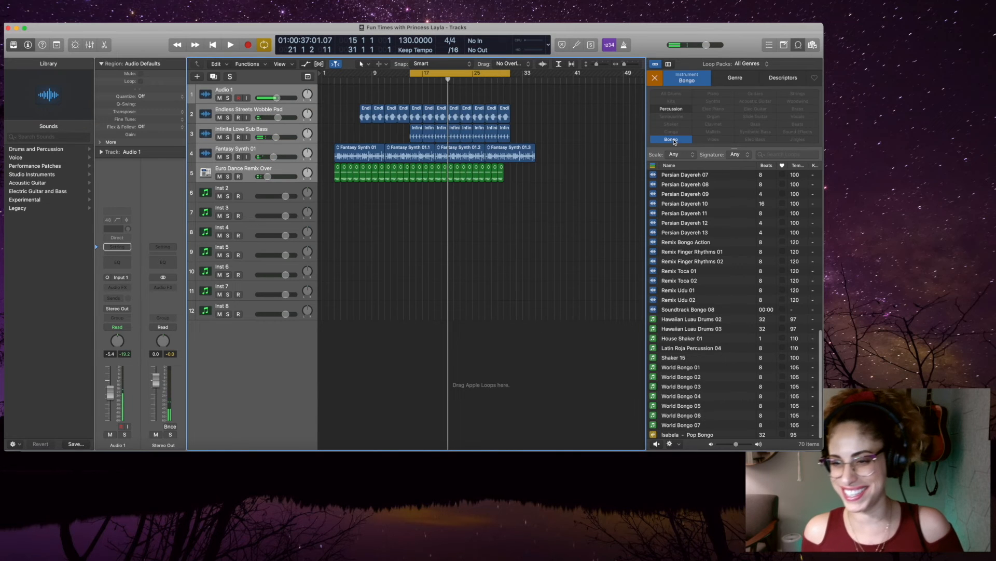
{"action": "key", "text": "space"}
{"action": "left_click_drag", "start_coordinate": [681, 377], "coordinate": [441, 192]}
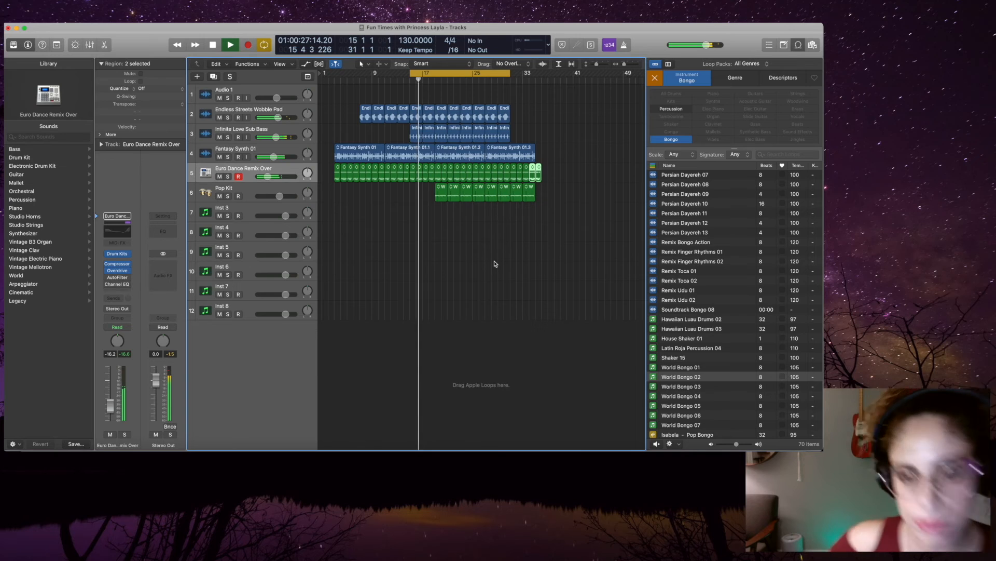
Save the project, clear the region selection and stop playback
{"action": "key", "text": "super+s"}
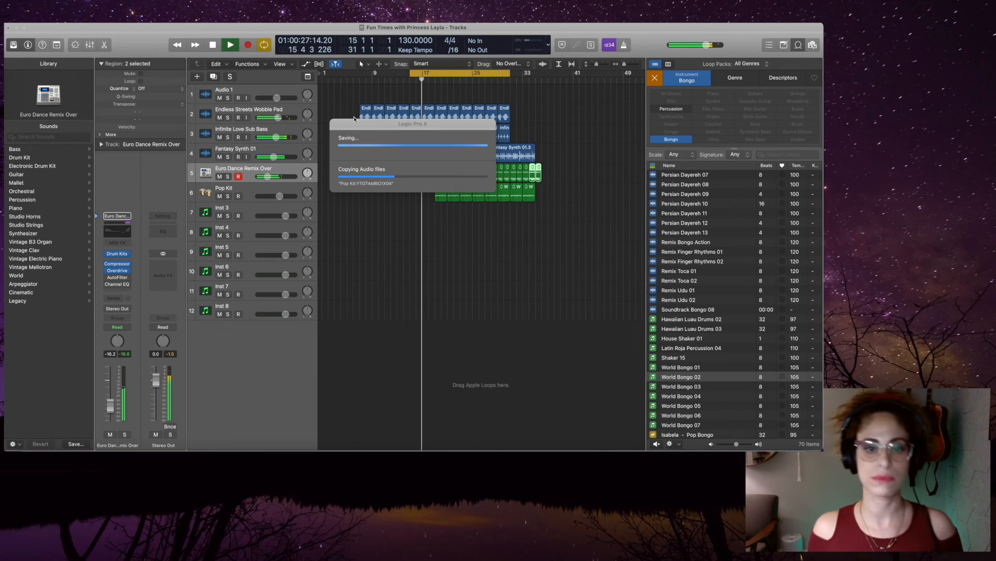
{"action": "left_click_drag", "start_coordinate": [363, 129], "coordinate": [473, 252]}
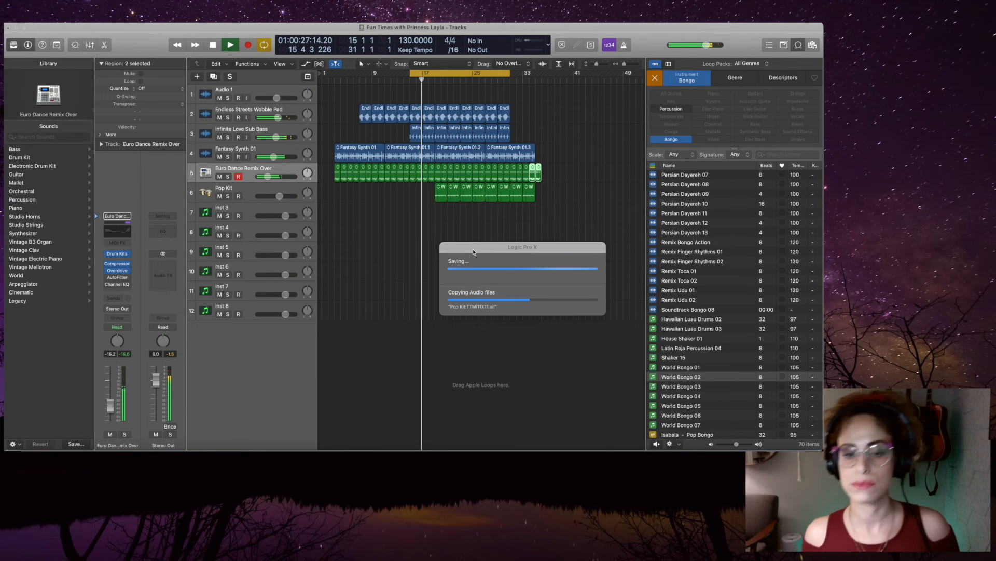
{"action": "left_click", "coordinate": [400, 222]}
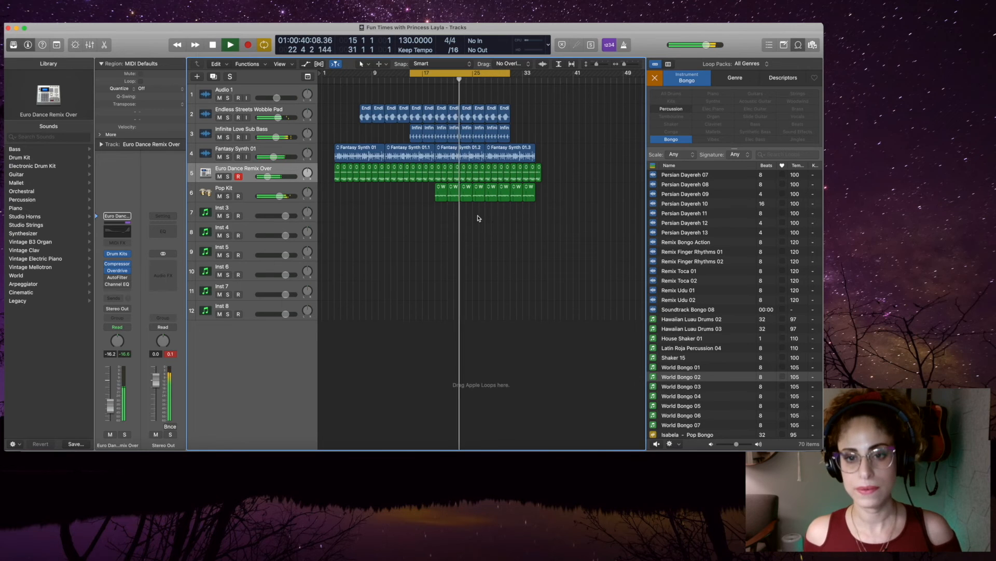
{"action": "key", "text": "space"}
Repeat the last four Euro Dance Remix Over regions and last two Pop Kit regions up to bar 39
{"action": "left_click_drag", "start_coordinate": [561, 194], "coordinate": [460, 199]}
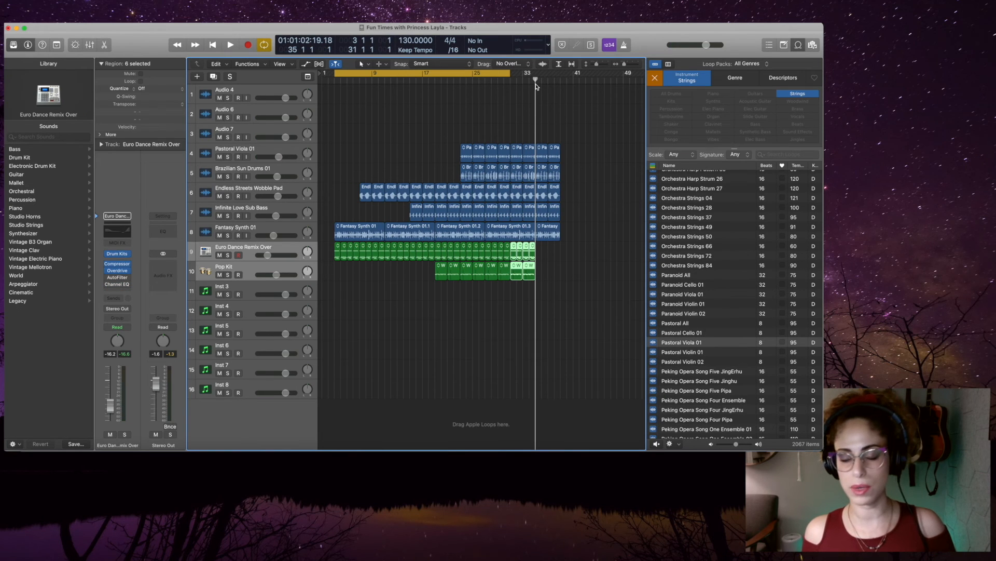
{"action": "key", "text": "super+r"}
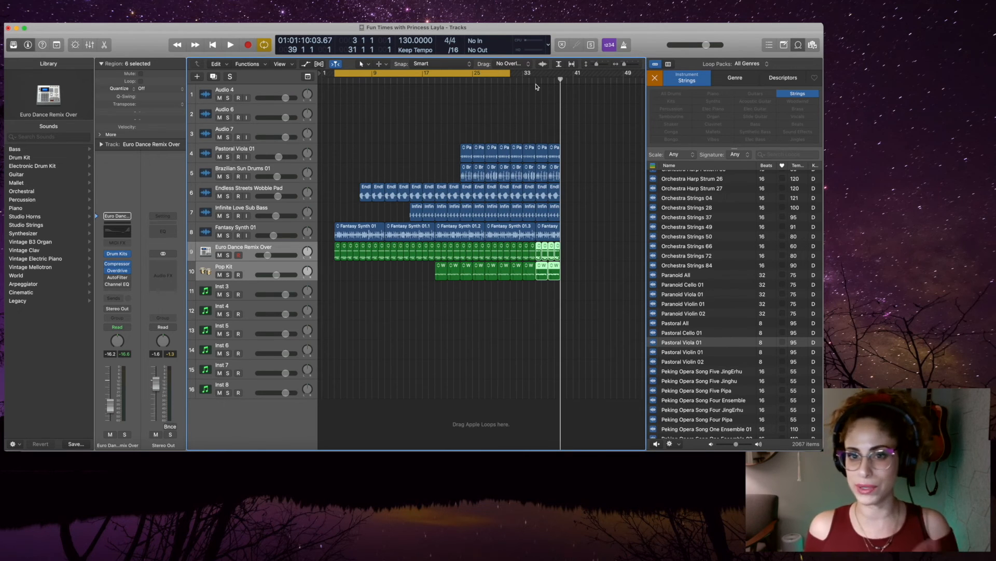
Extend the end of the cycle range to bar 40 and switch cycle mode off
{"action": "left_click_drag", "start_coordinate": [510, 74], "coordinate": [566, 83]}
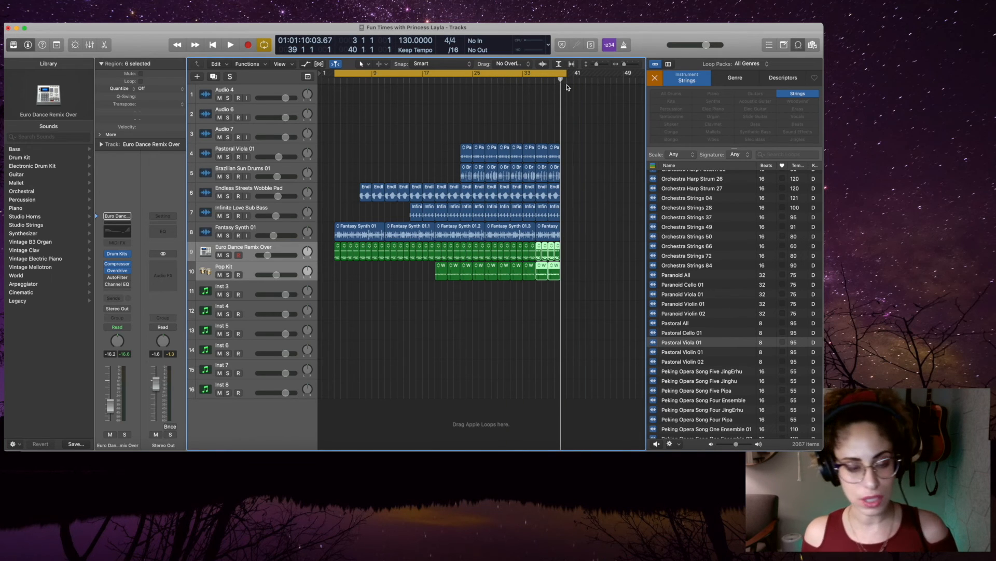
{"action": "left_click", "coordinate": [558, 76]}
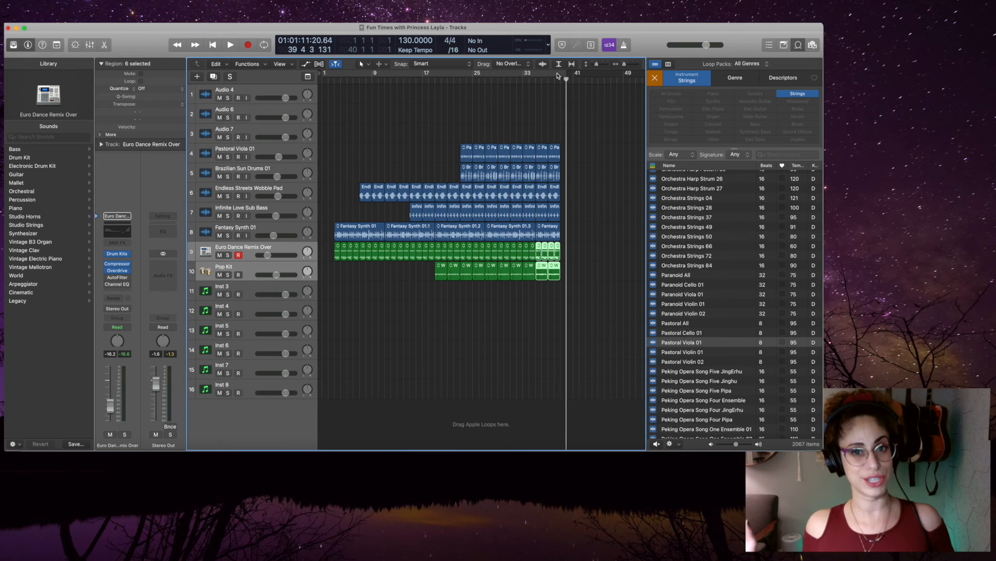